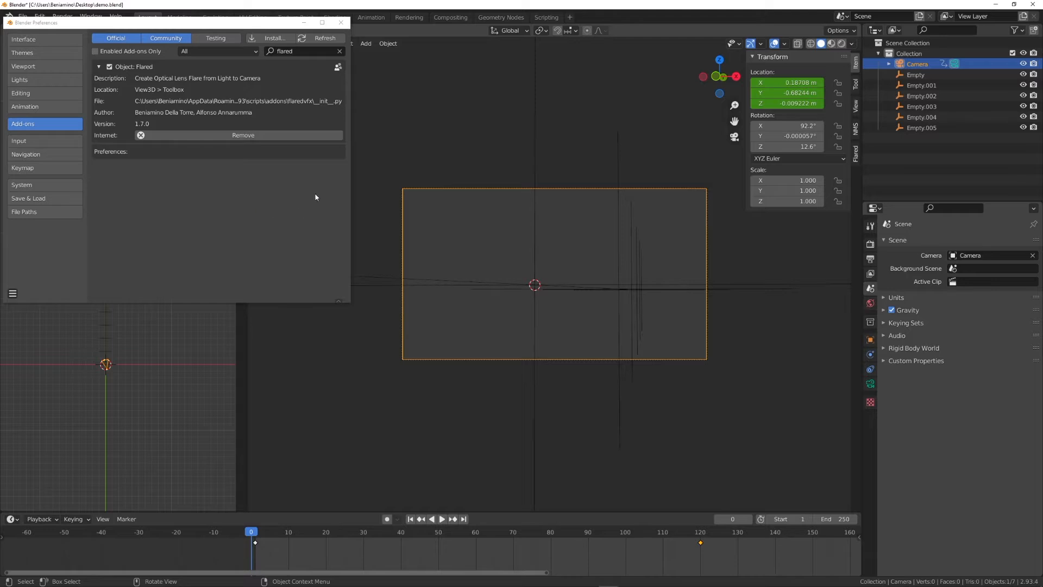
Close the preferences and show the Flared add-on settings in the camera viewport.
left_click(340, 22)
left_click(857, 154)
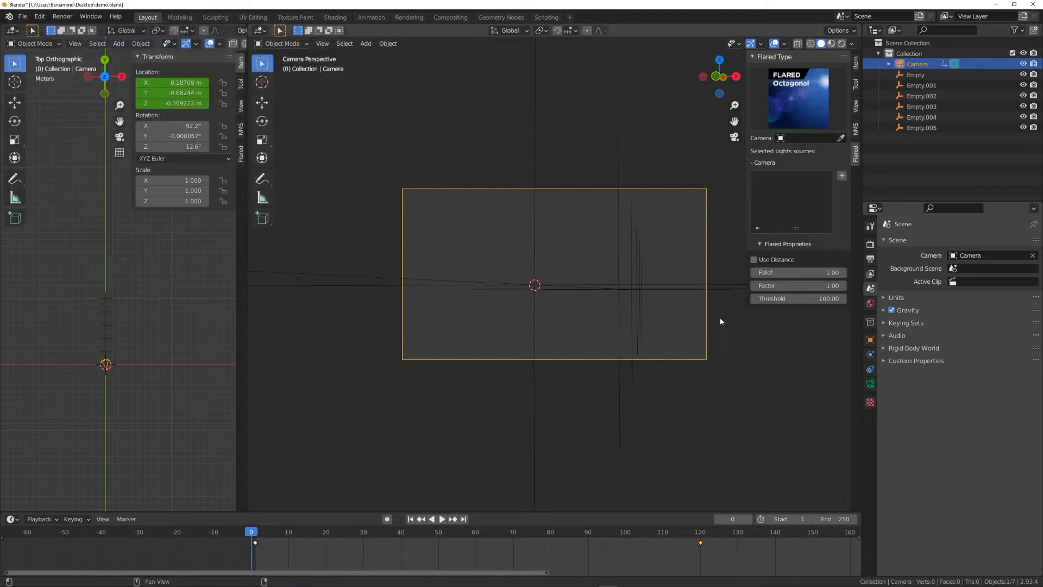
scroll(563, 372, "up", 4)
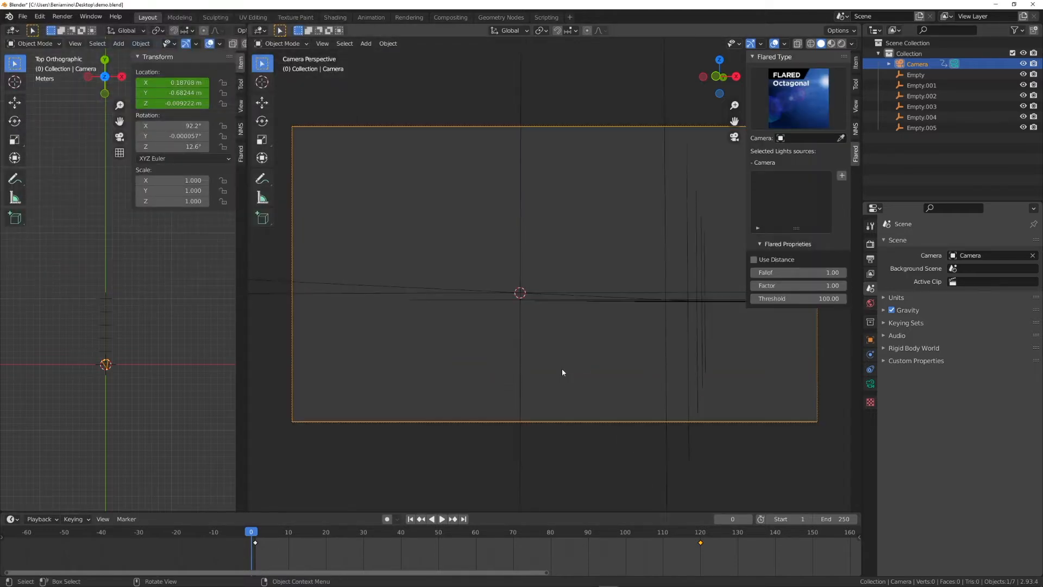
Frame all objects in the top view and preview the camera animation, returning to the first frame.
key("a")
key("KP_Decimal")
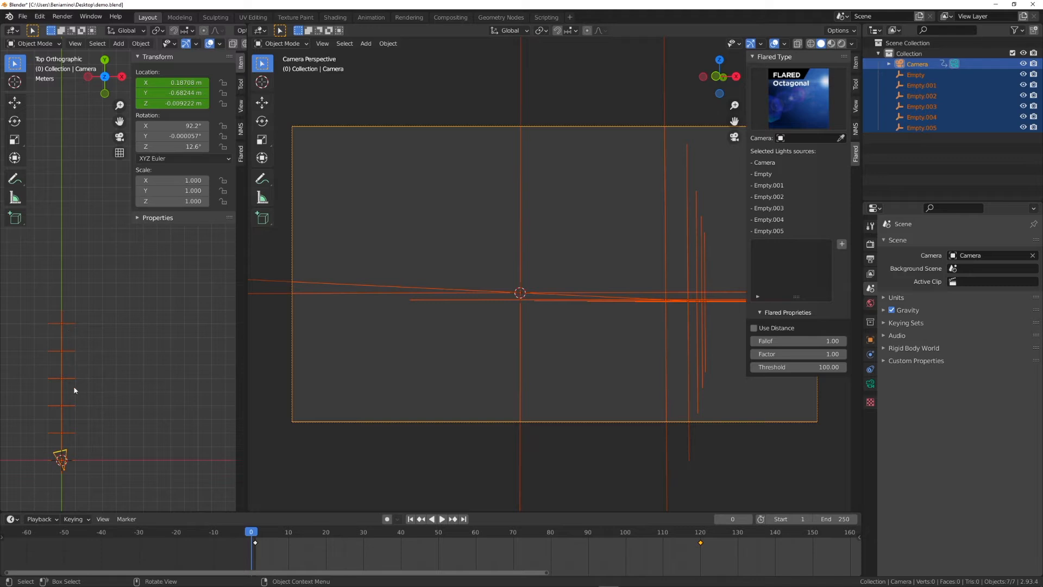
left_click(442, 519)
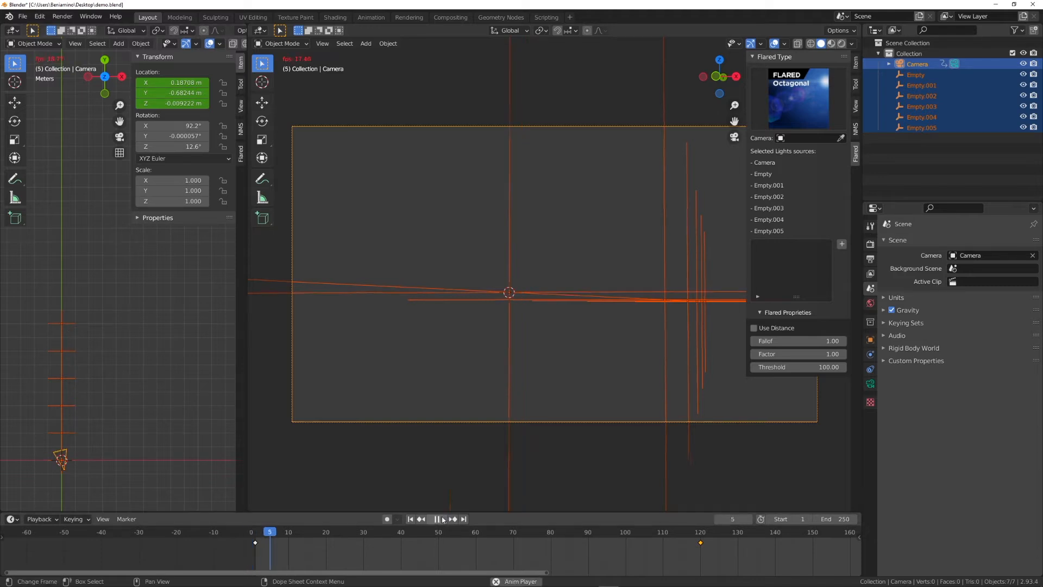
left_click(411, 519)
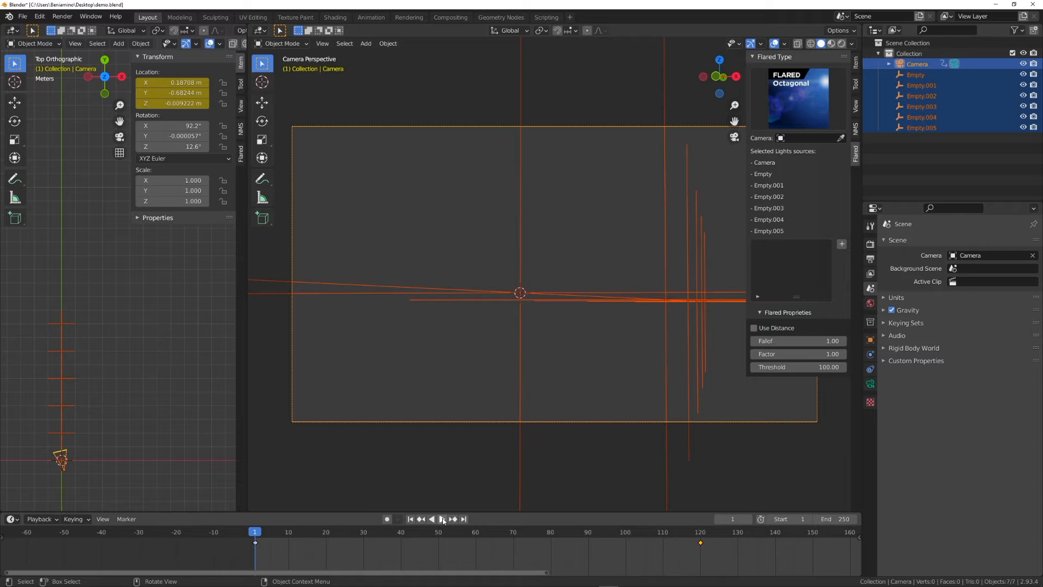
scroll(602, 348, "down", 3)
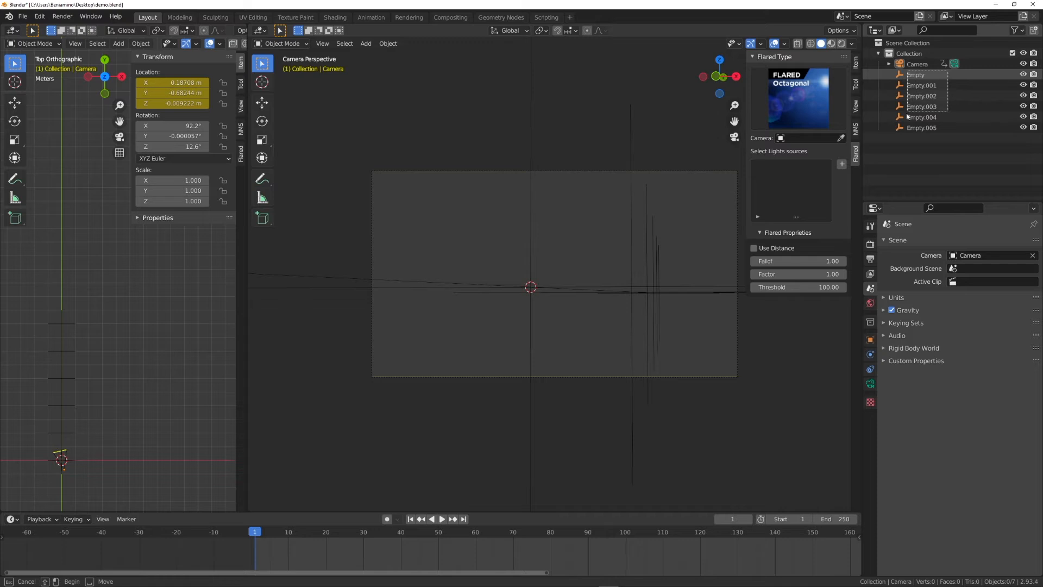
Add Octagonal flares to the six empties, from Empty to Empty.005, using Camera as the flare camera.
left_click(924, 64, "ctrl")
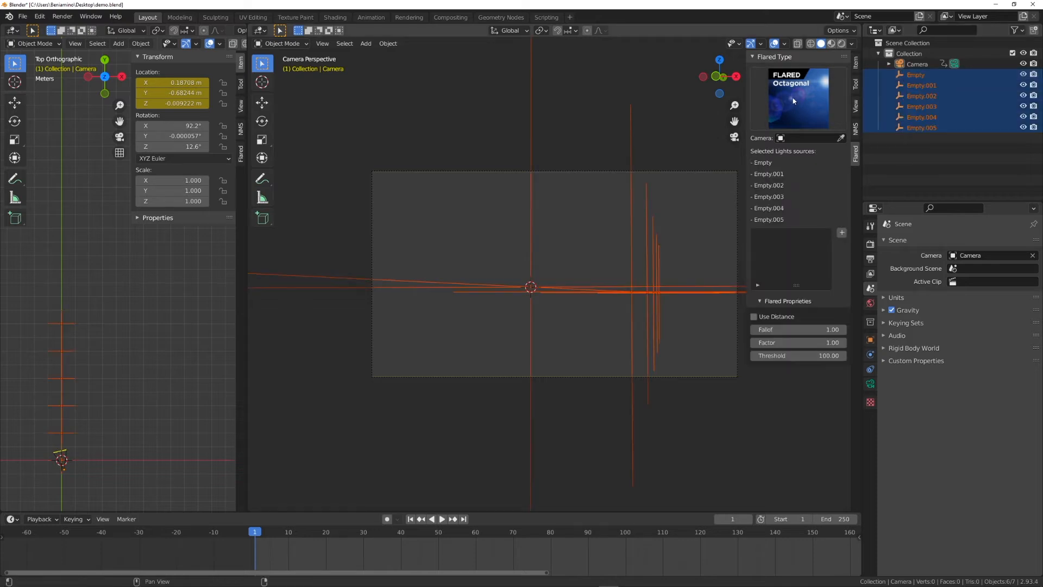
left_click(790, 138)
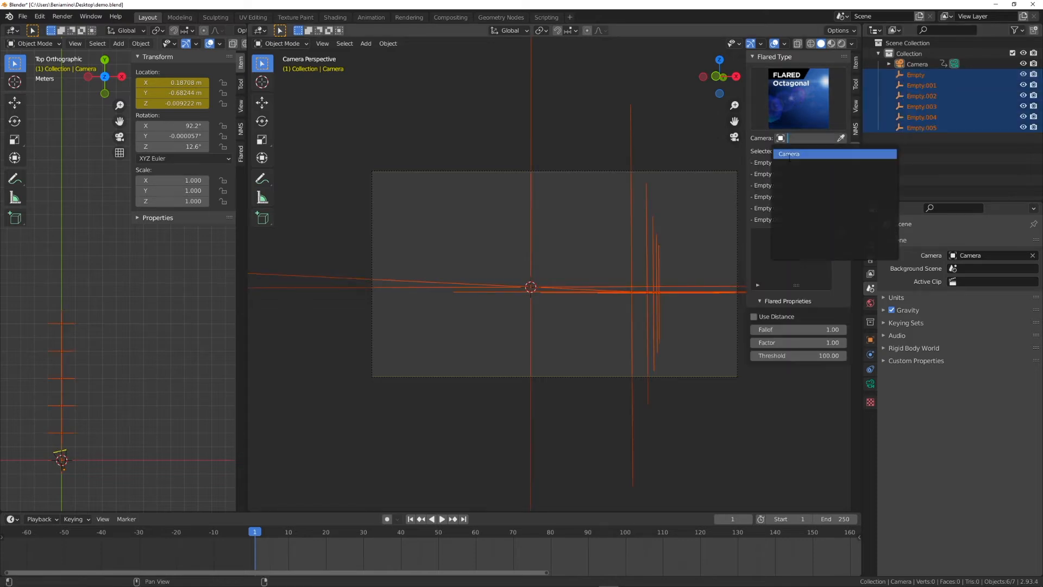
left_click(789, 154)
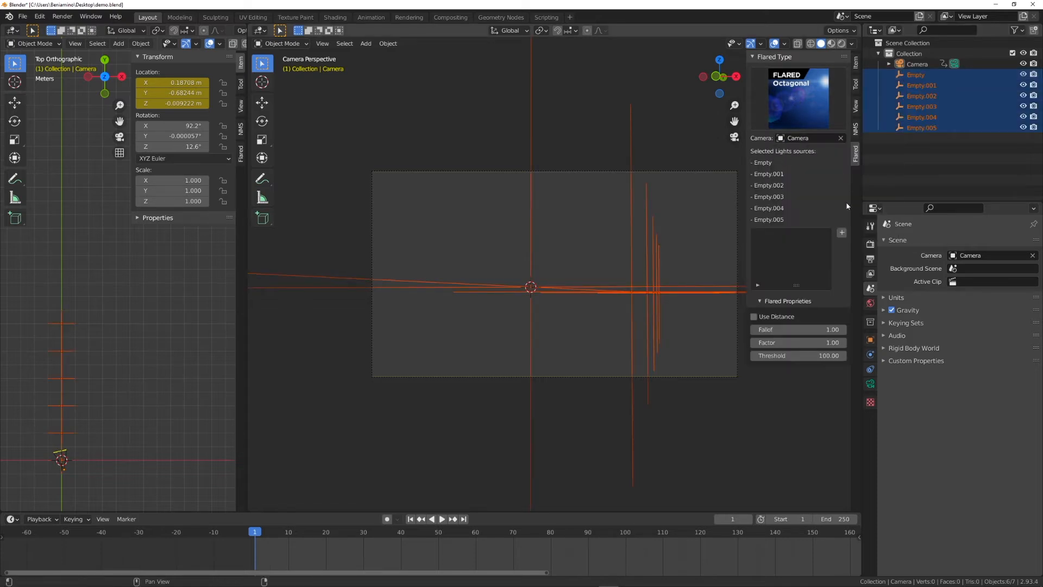
left_click(841, 233)
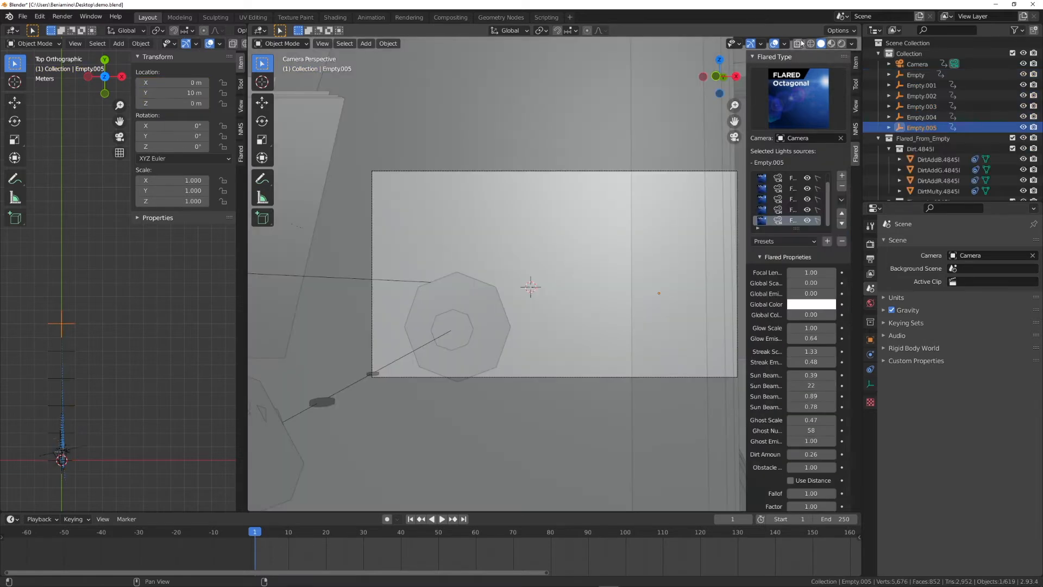
Switch the camera viewport to rendered shading and hide its overlays.
left_click(841, 44)
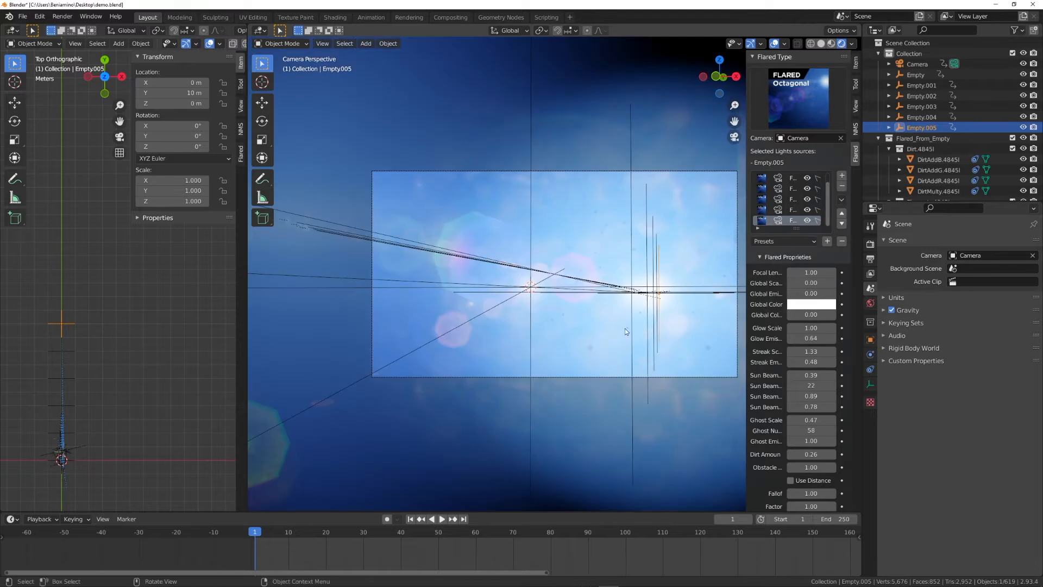
middle_click_drag(625, 329, 568, 327, "shift")
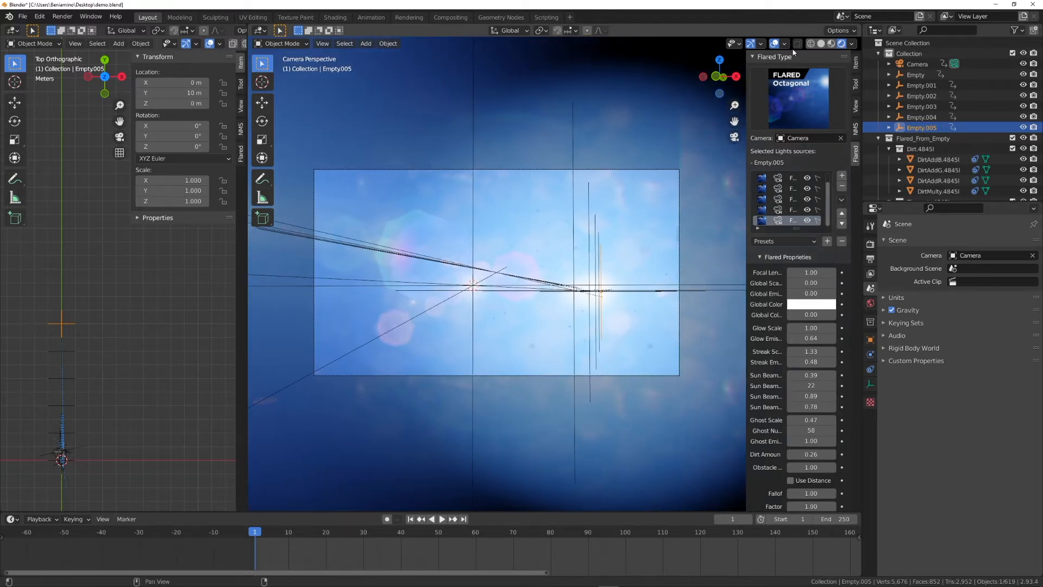
left_click(774, 43)
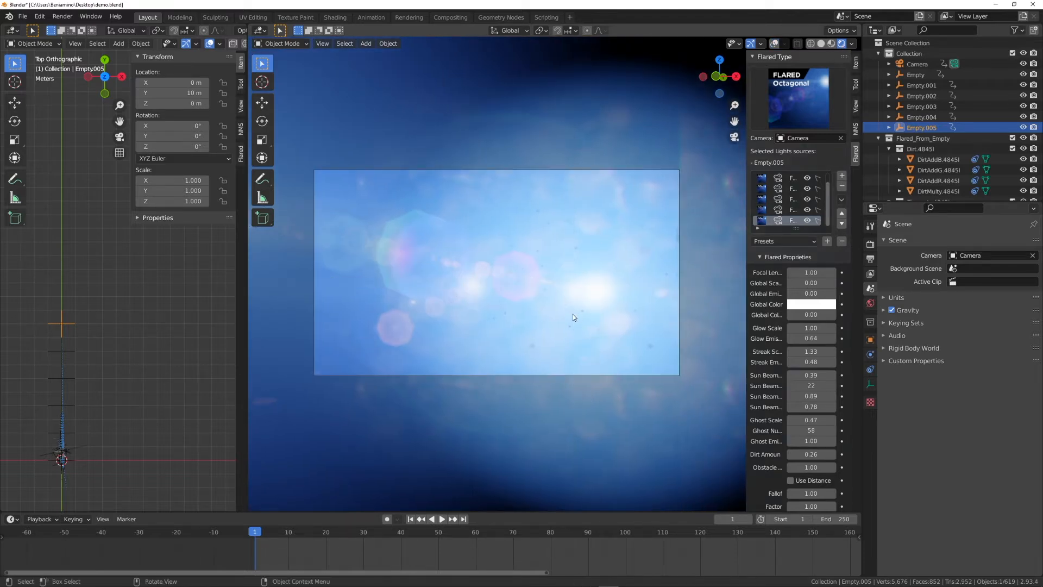
key("shift+grave")
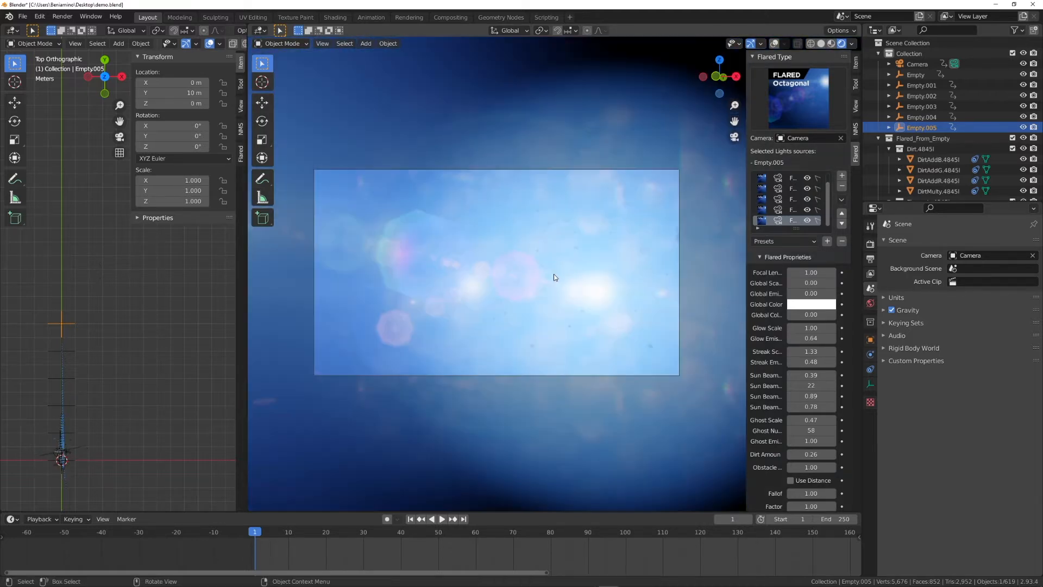
left_click(556, 277)
Enable Use Distance for the Empty.005 flare and set its dirt amount to 0.05.
scroll(787, 412, "down", 1)
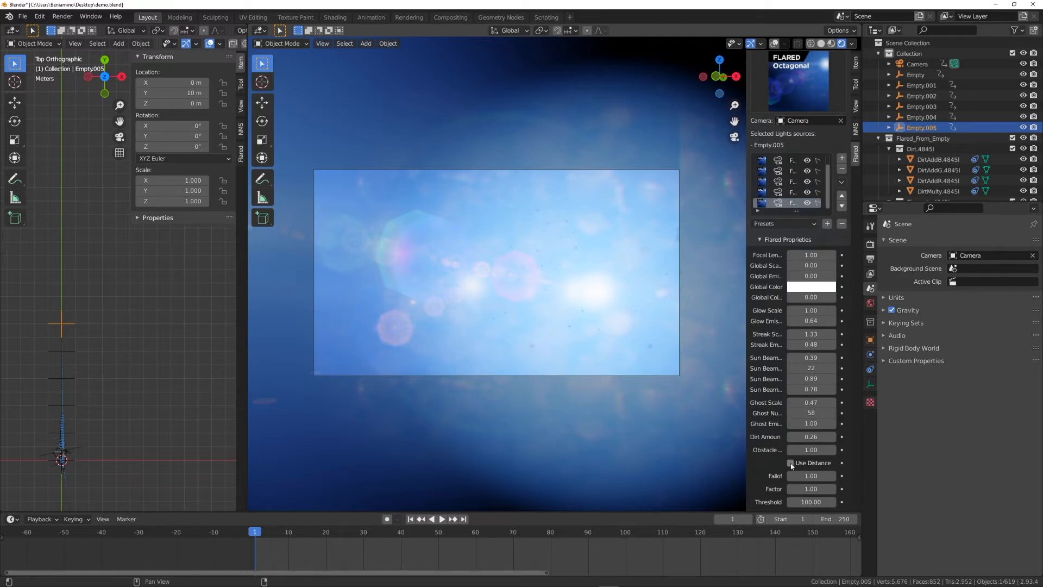
left_click(791, 464)
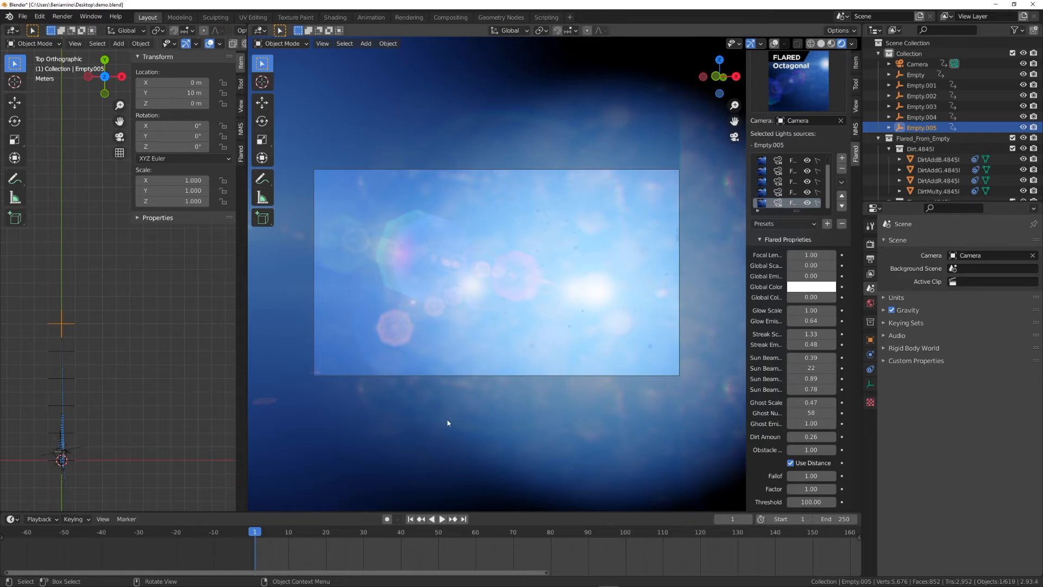
left_click(808, 437)
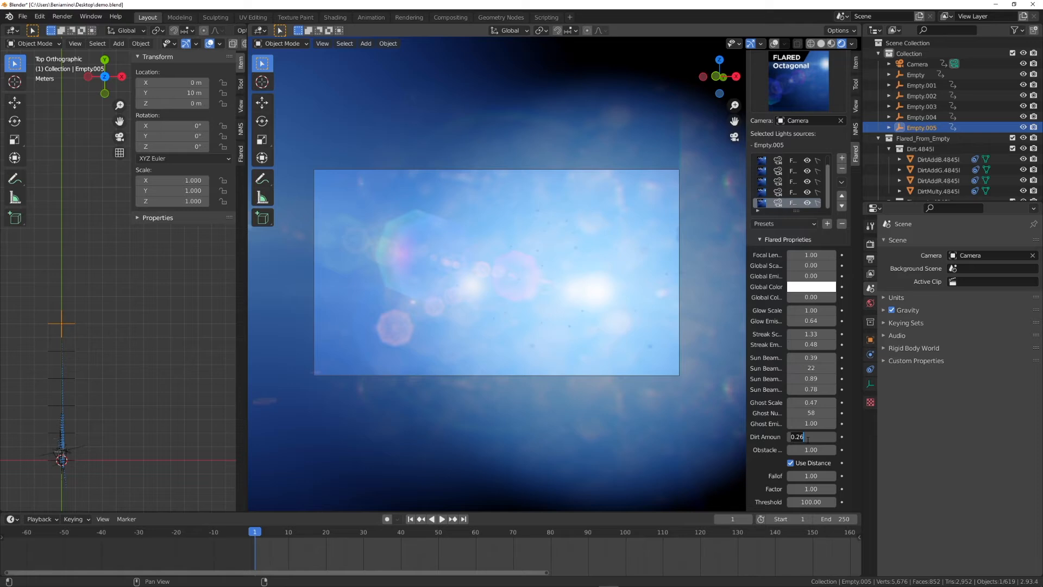
key("BackSpace")
key("BackSpace")
key("BackSpace")
key("BackSpace")
type("0.05")
key("Return")
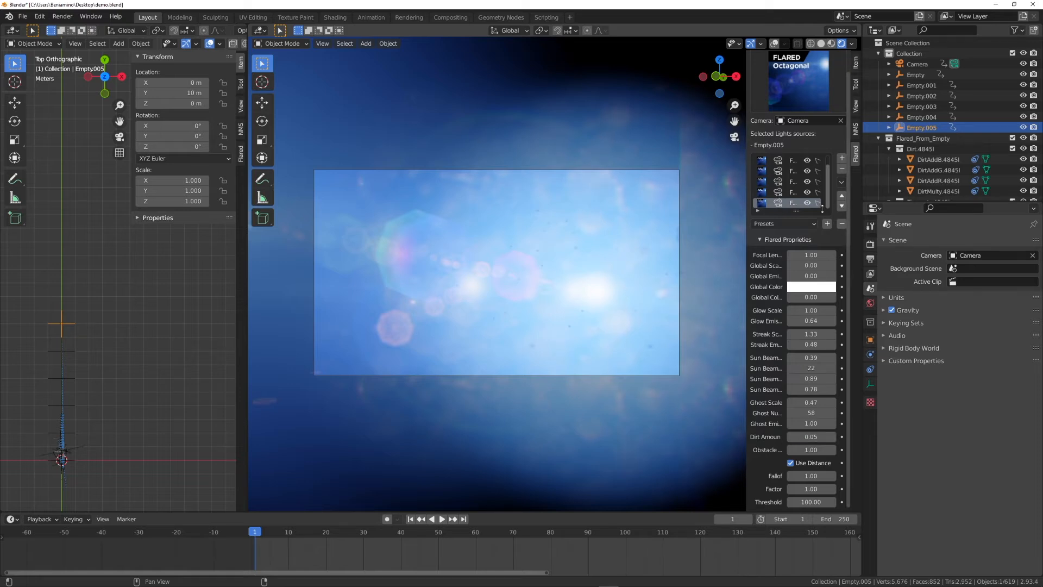
Mark all the flares for selection, copy the active flare's settings to them, and enlarge the flare list.
left_click_drag(820, 206, 818, 160)
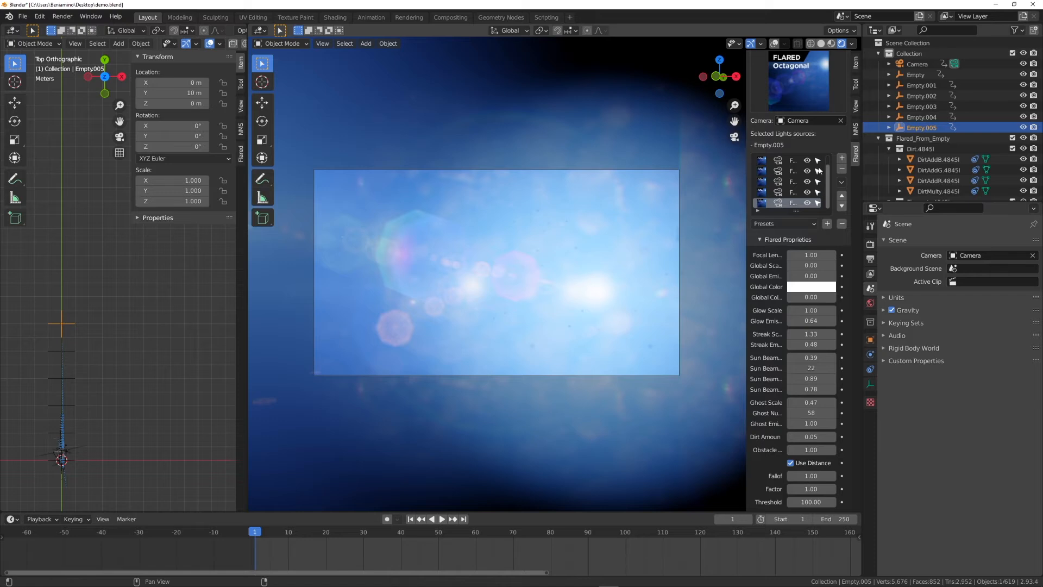
left_click(842, 182)
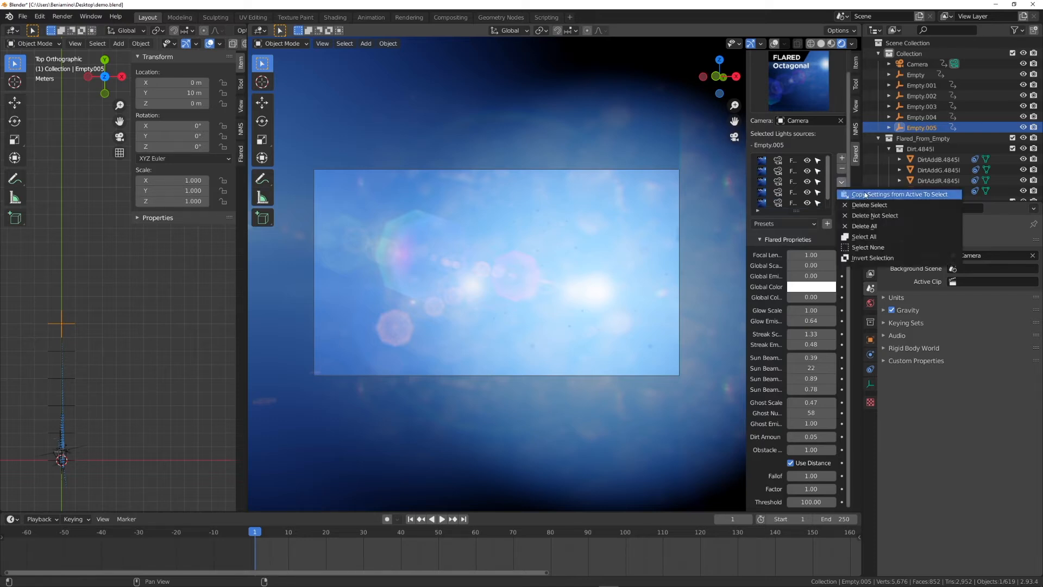
left_click(916, 195)
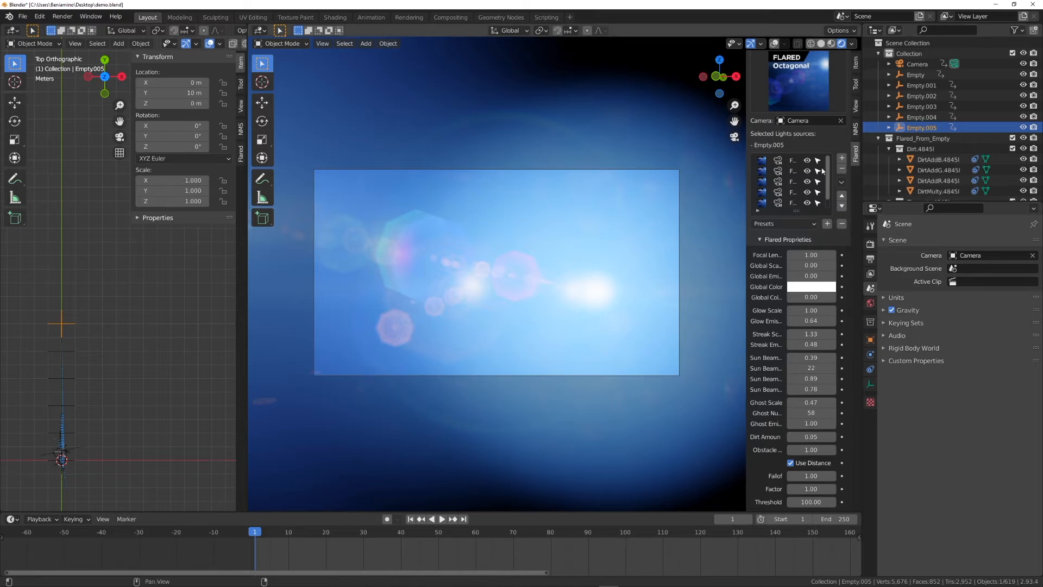
left_click_drag(802, 210, 803, 223)
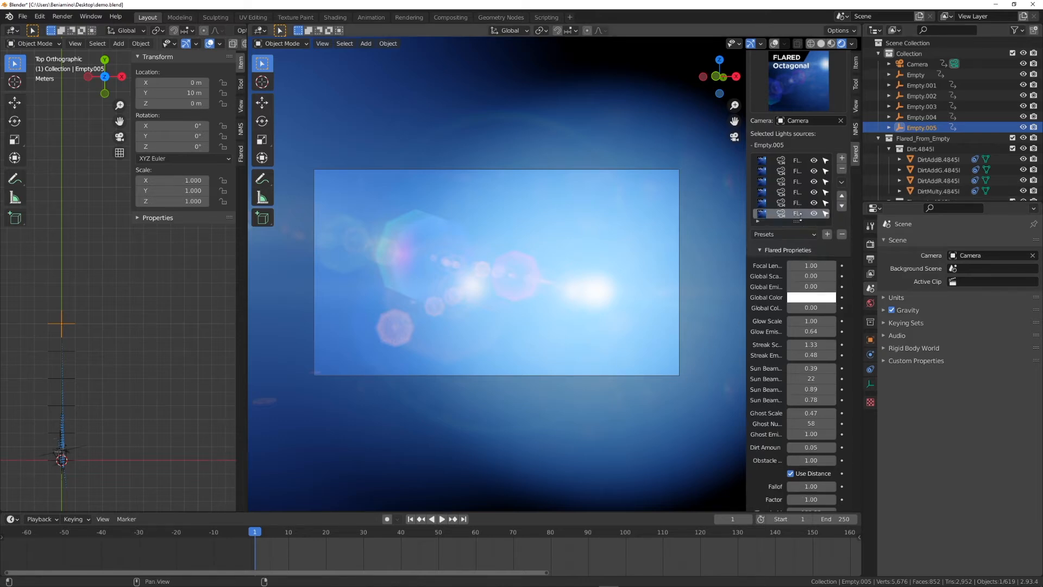
scroll(811, 465, "down", 1)
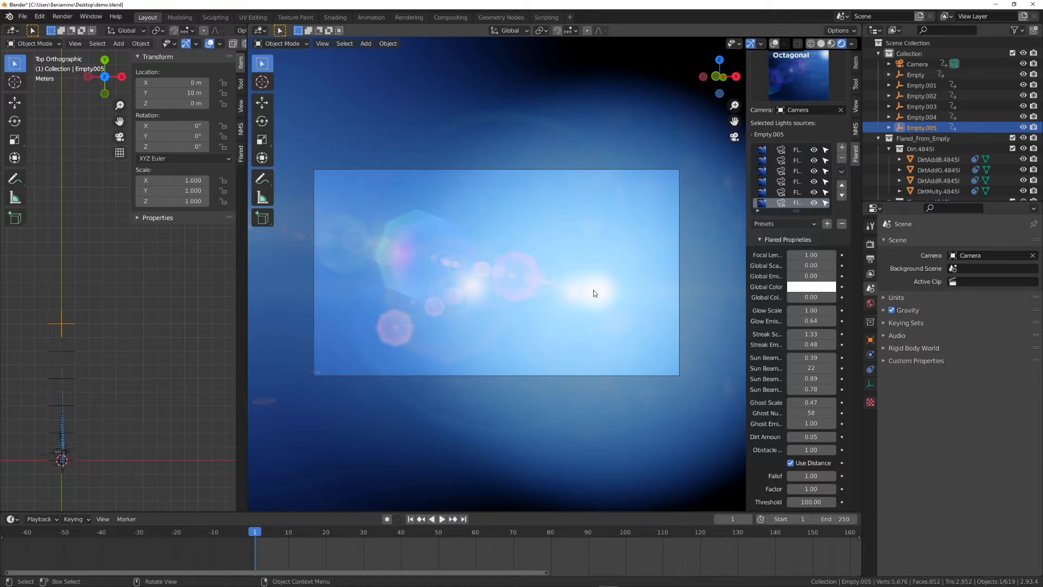
Set the flares' distance threshold to 10.81, falloff to 7.06 and factor to 22.18.
scroll(589, 300, "up", 2)
middle_click_drag(579, 313, 611, 311, "shift")
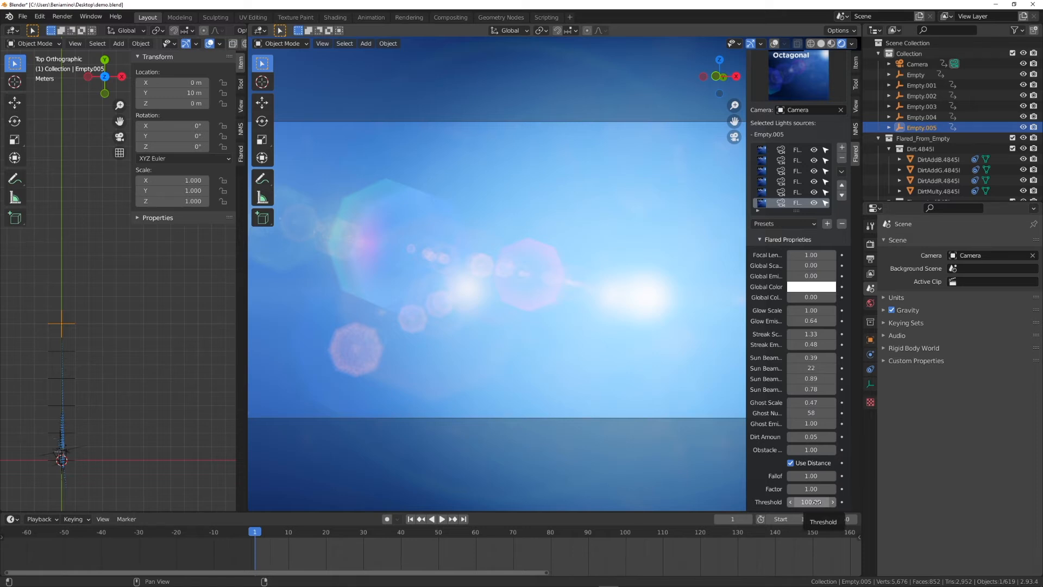
left_click_drag(818, 502, 779, 502)
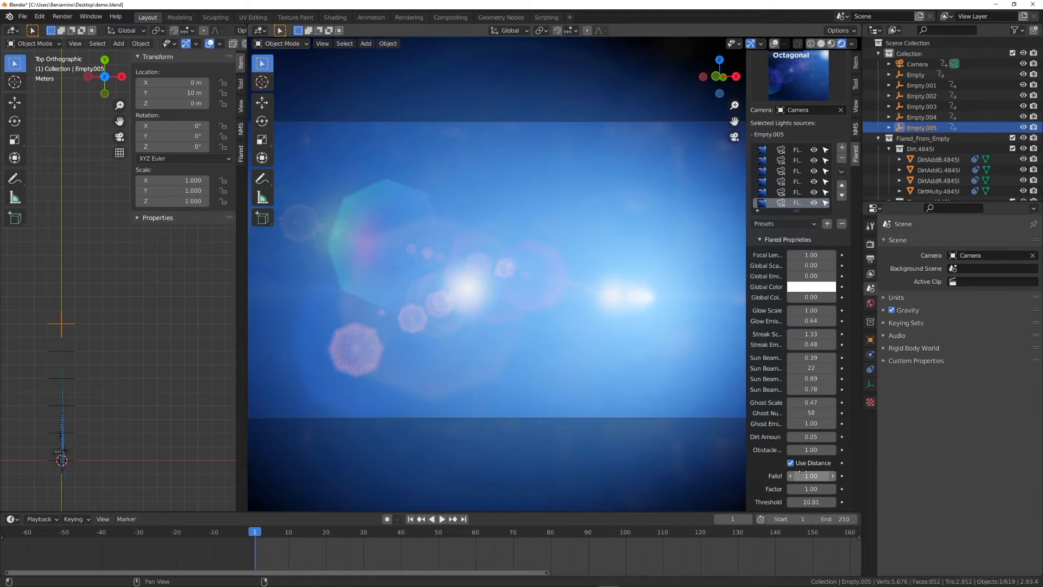
left_click_drag(803, 489, 882, 489)
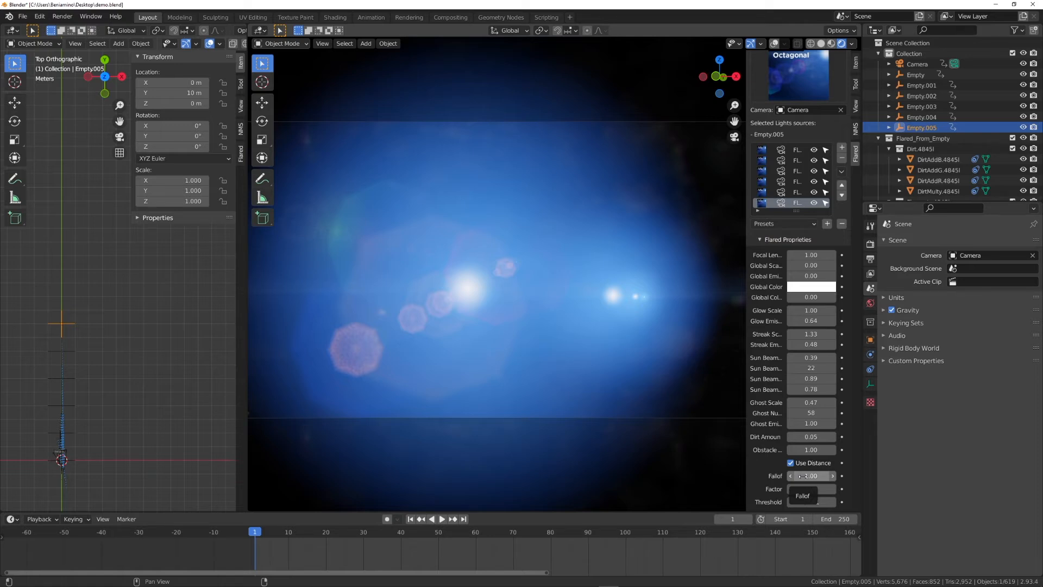
left_click_drag(799, 476, 931, 476)
left_click_drag(811, 489, 956, 489)
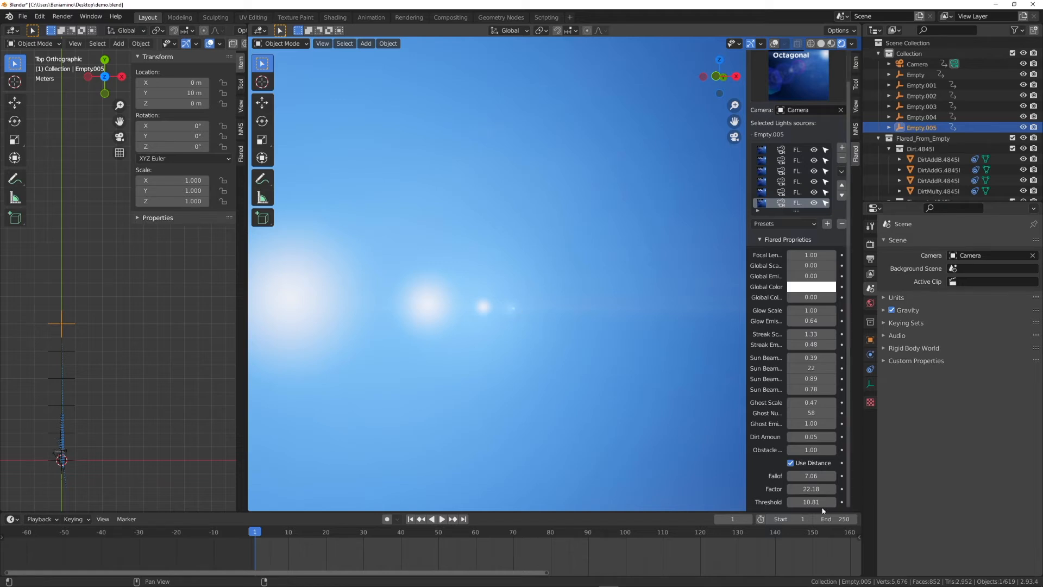
Refine the flares' distance attenuation with a threshold of 13.63 and a factor of 32.53.
left_click_drag(811, 502, 826, 502)
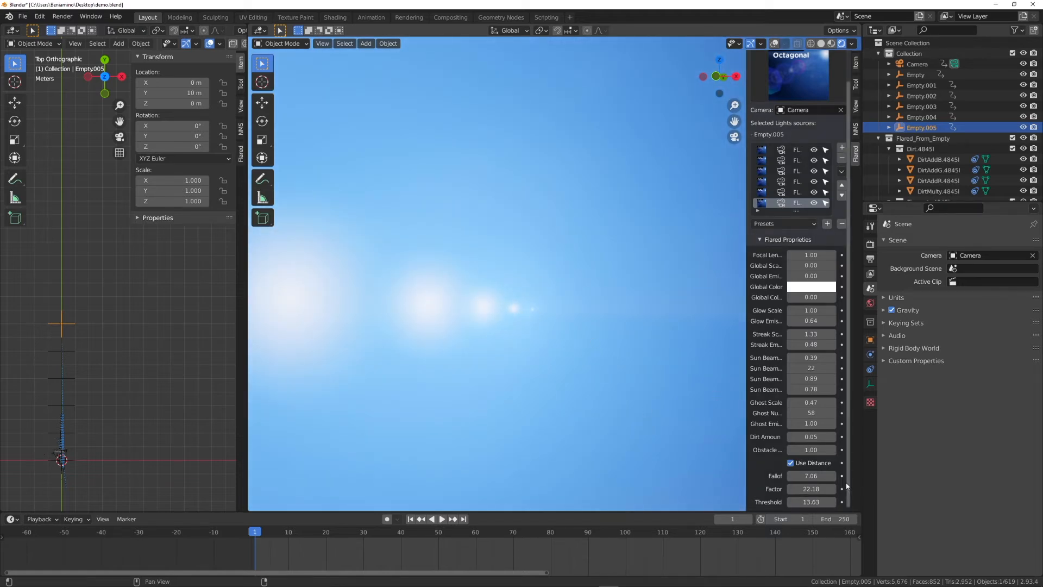
left_click_drag(812, 502, 820, 502)
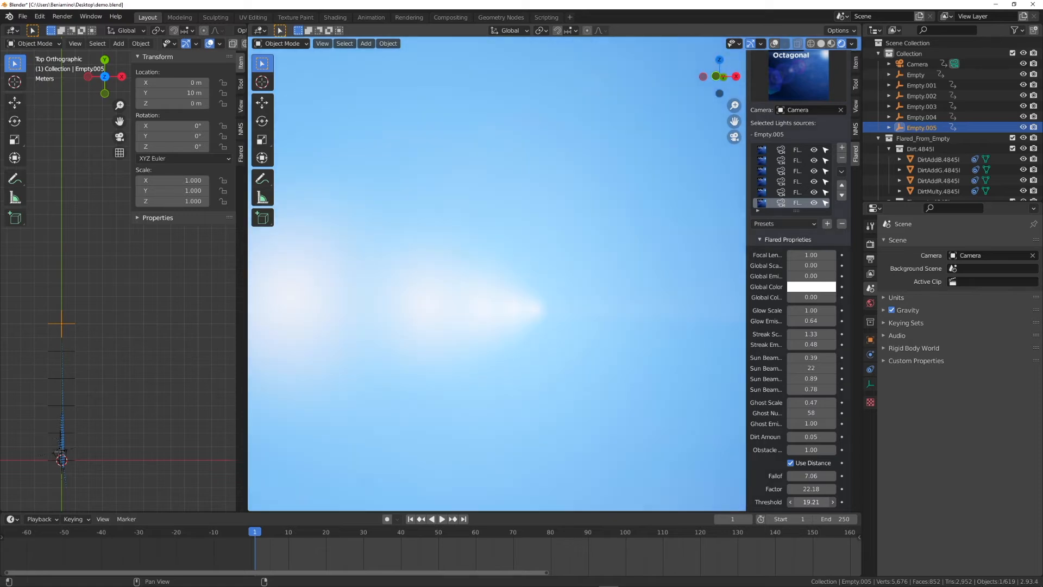
key("Escape")
left_click_drag(819, 490, 829, 489)
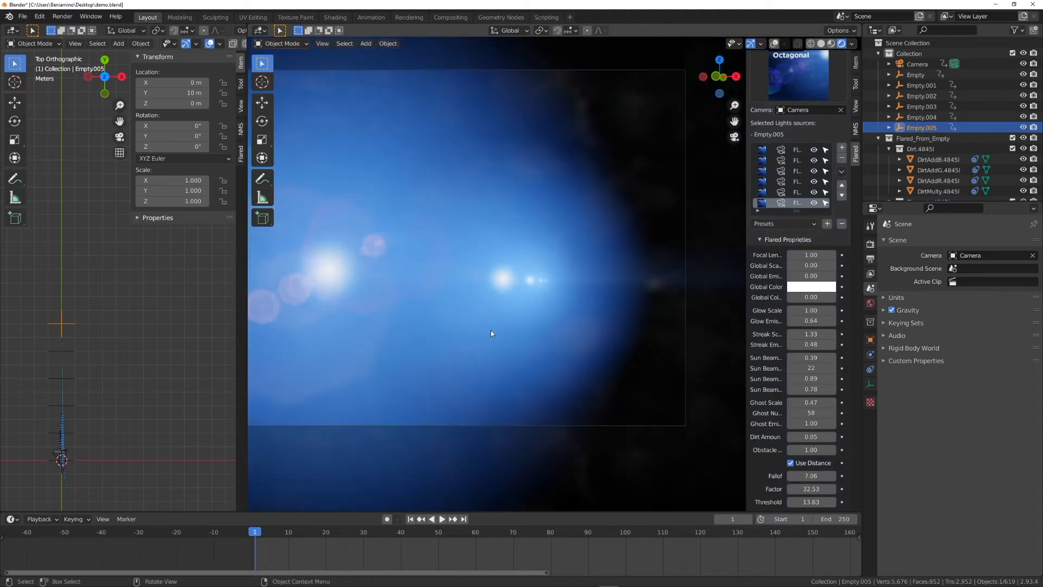
Play the camera animation to examine how the flares react to distance, stopping around frame 103.
scroll(477, 331, "down", 1)
scroll(594, 342, "up", 3)
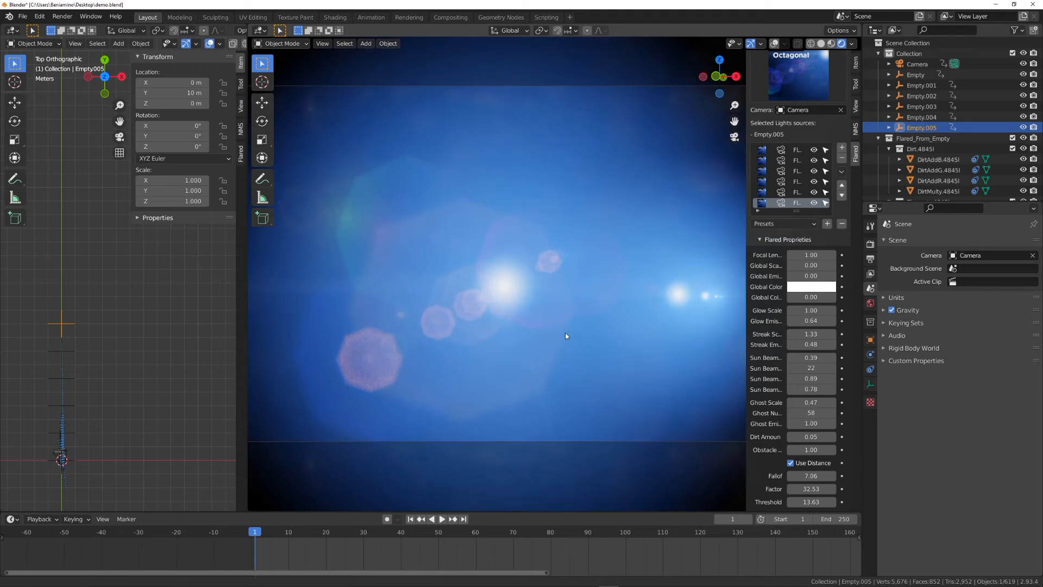
left_click(441, 520)
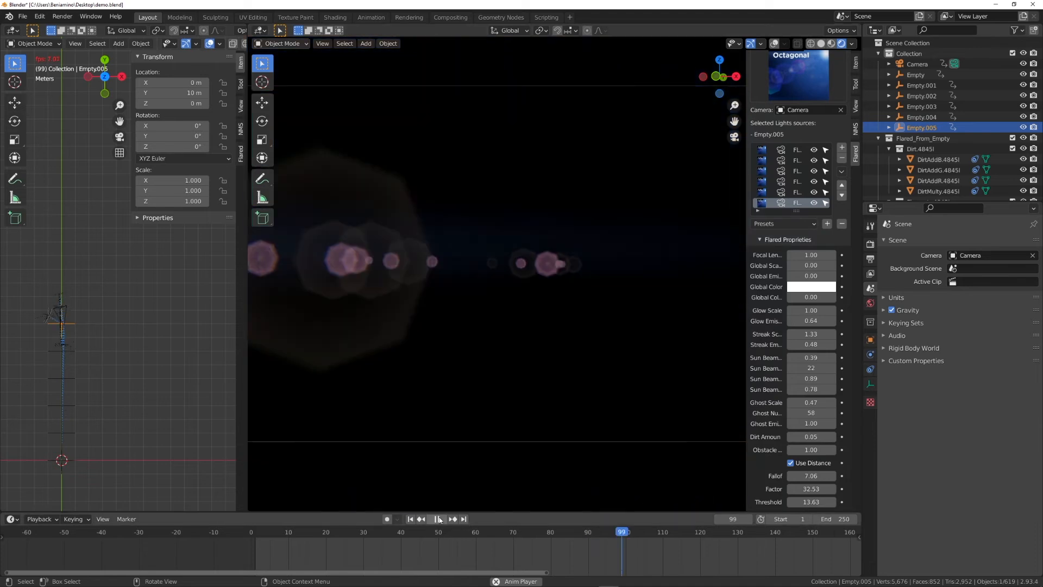
key("space")
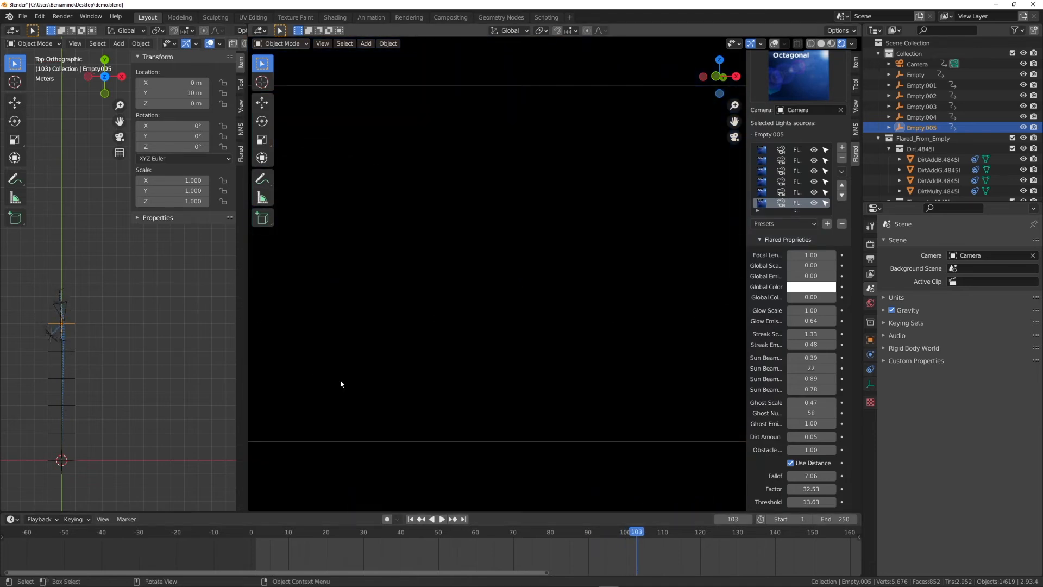
Widen the flare settings area, unmark the flare of the empty at the origin, and delete the other marked flares.
left_click(63, 462)
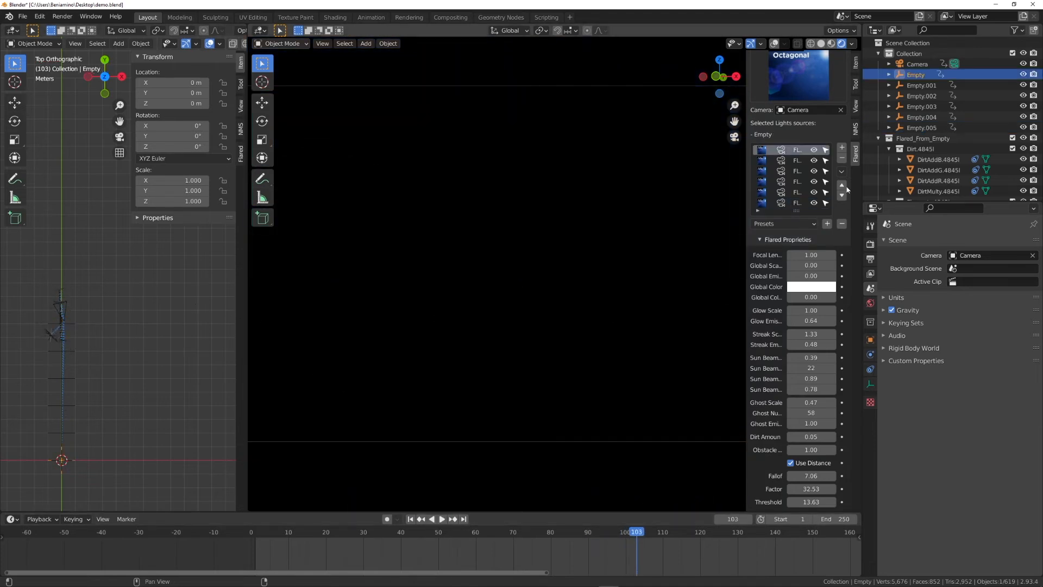
scroll(798, 190, "up", 2)
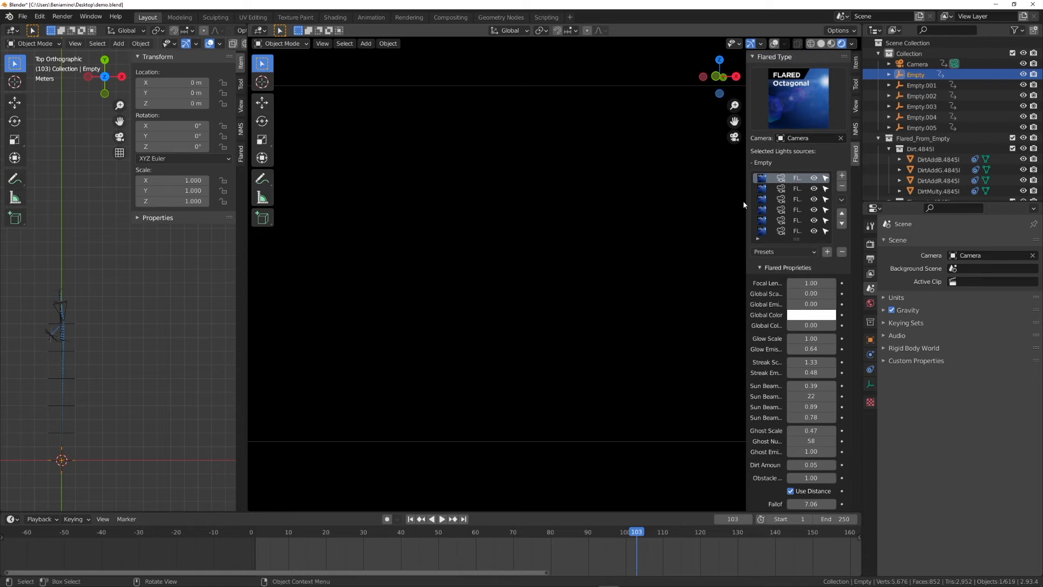
left_click_drag(745, 202, 695, 202)
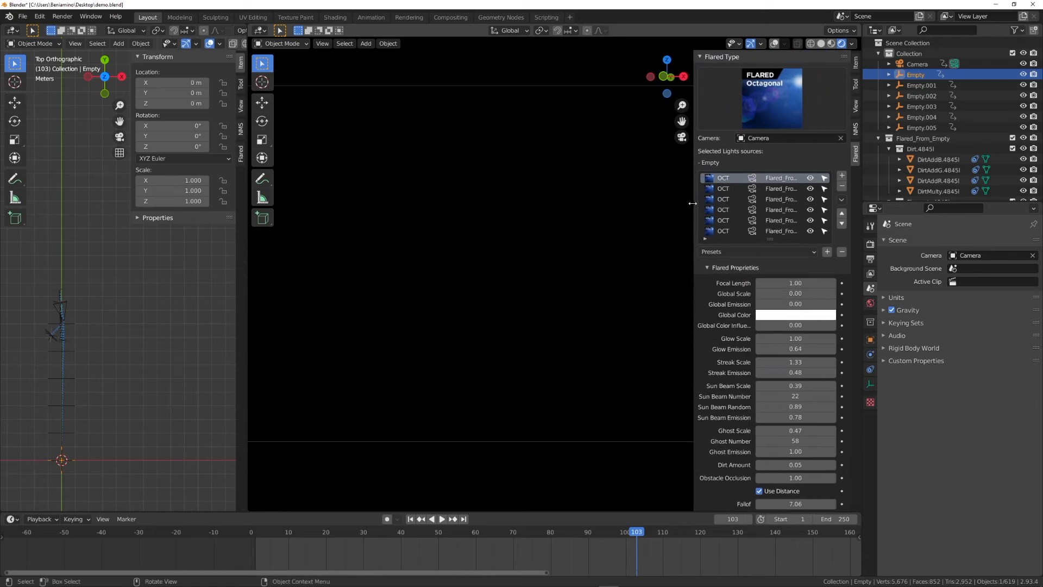
scroll(788, 217, "down", 2)
left_click(825, 203)
left_click(824, 151)
left_click(842, 171)
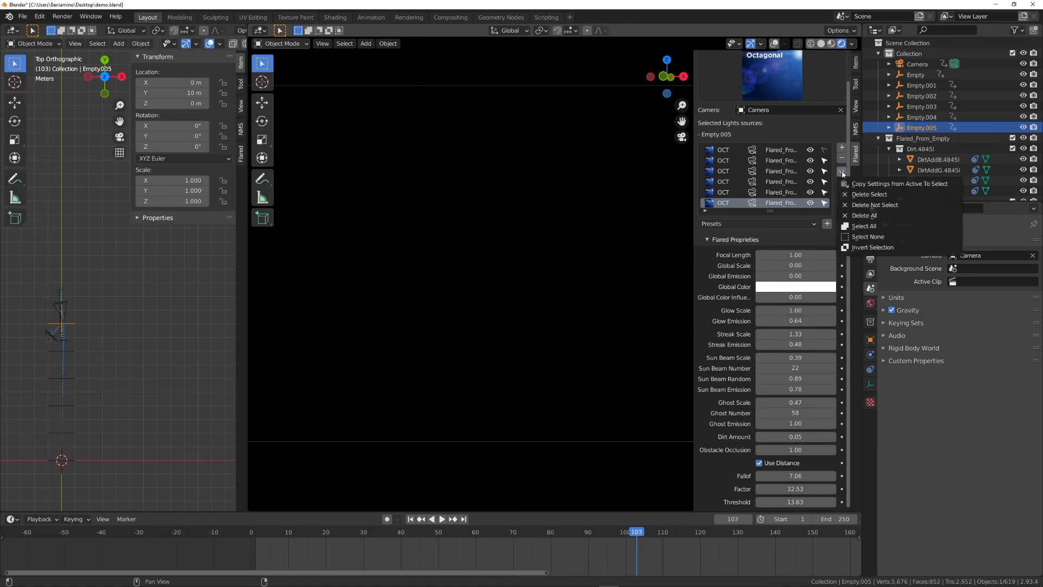
left_click(883, 199)
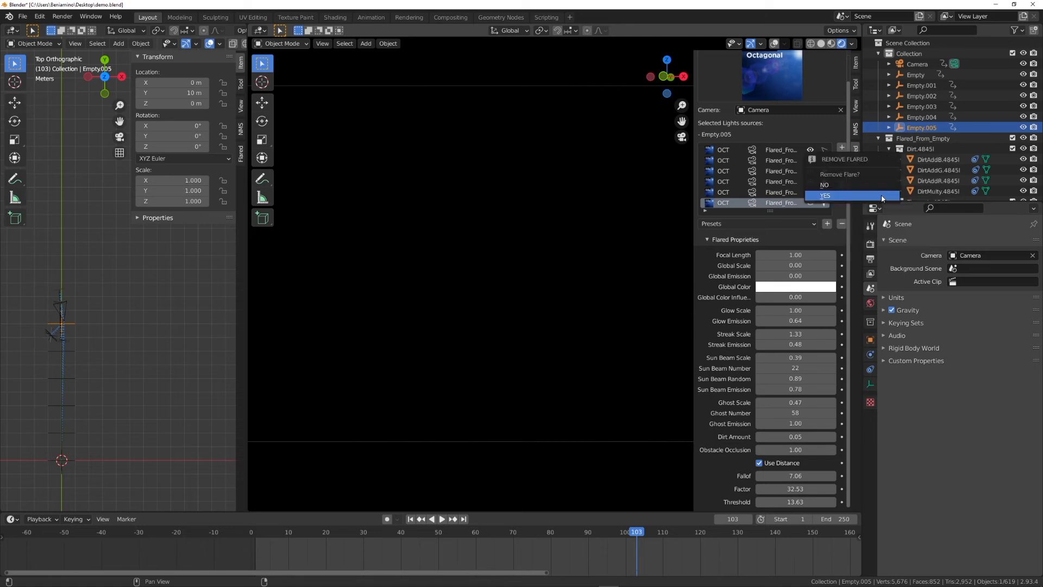
left_click(859, 196)
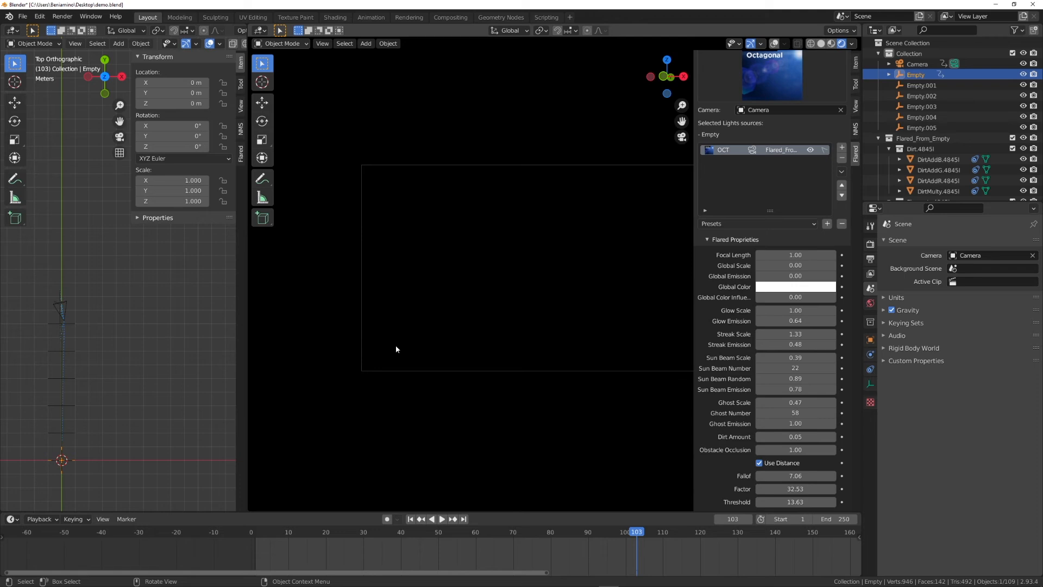
Return the animation to frame 0 and move the camera along Y to about -3.16 m.
left_click_drag(549, 530, 240, 542)
left_click(97, 308)
key("g")
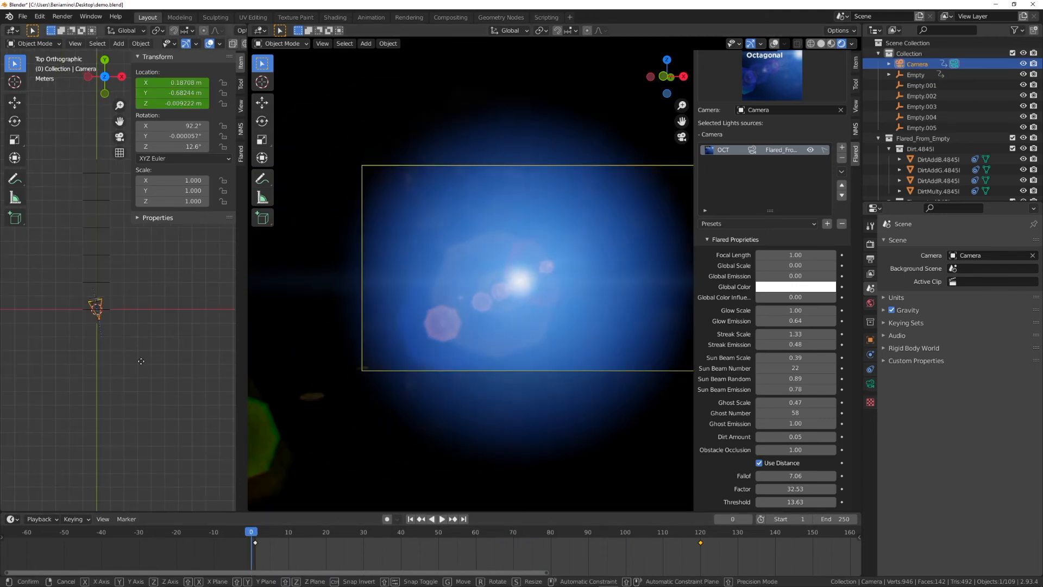
key("y")
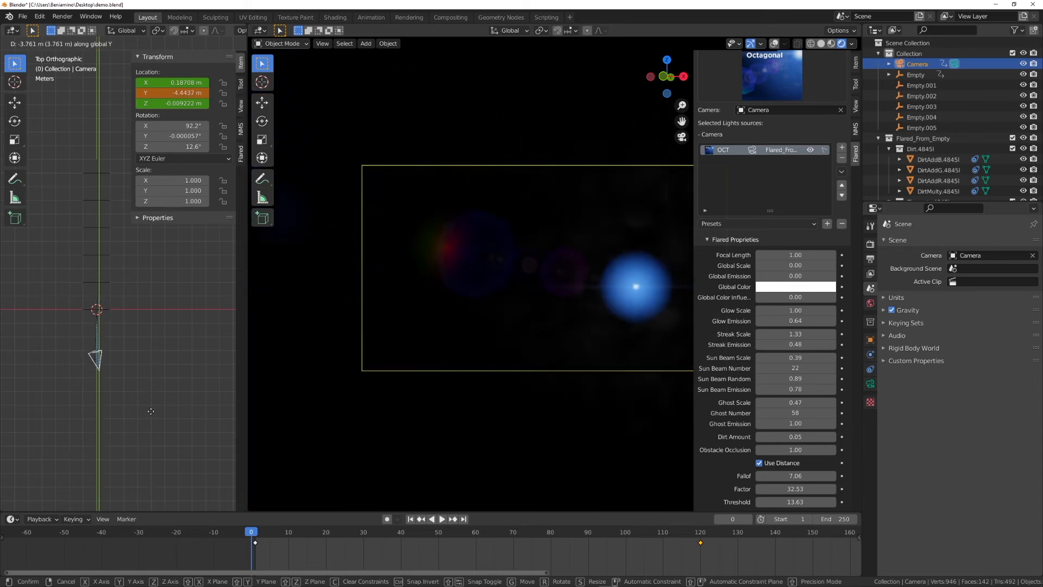
left_click(147, 395)
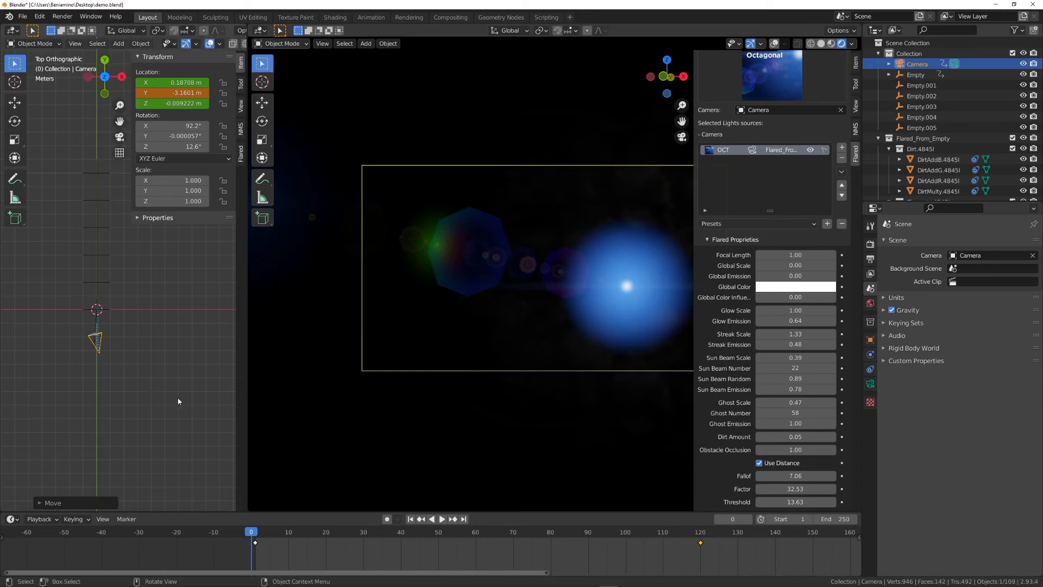
Turn off Use Distance for the remaining flare and move the camera along Y to about -10.38 m.
left_click(759, 463)
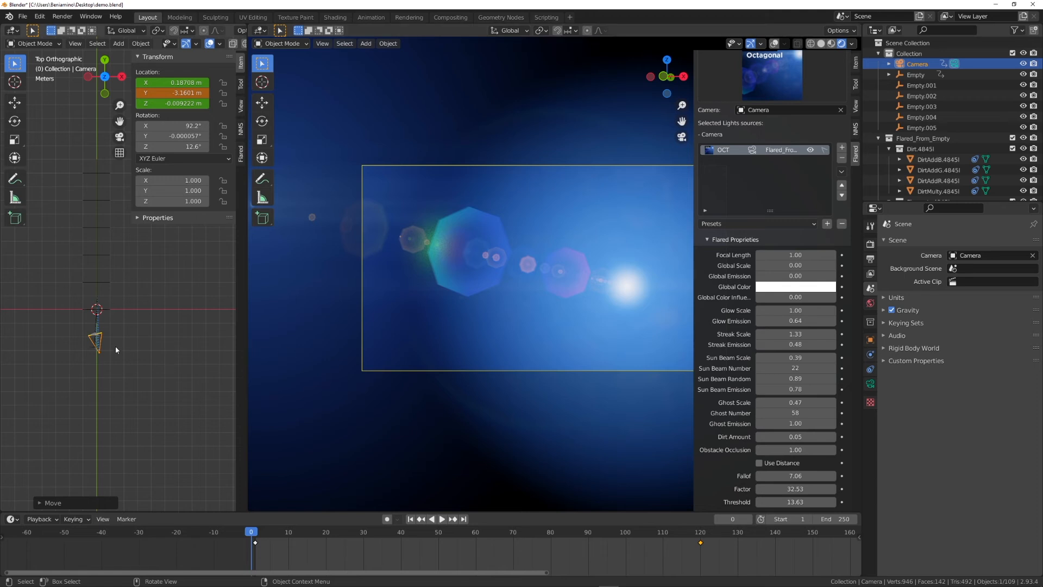
key("g")
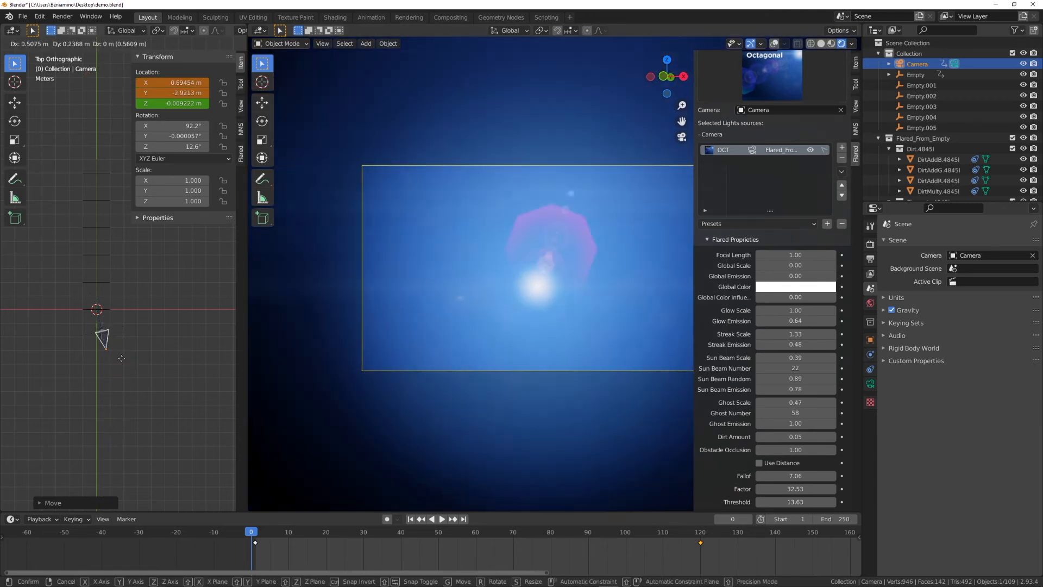
key("y")
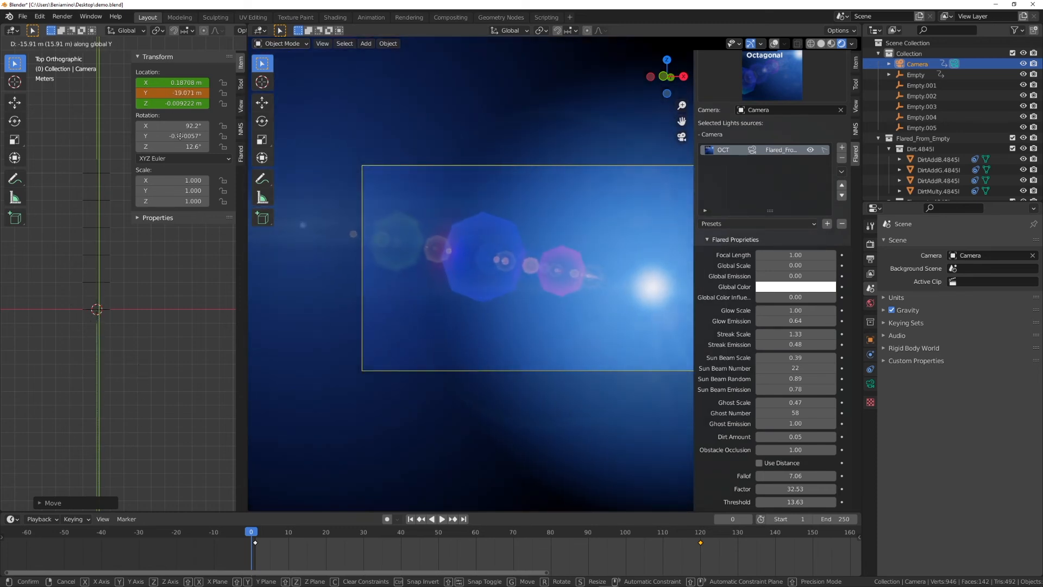
left_click(171, 43)
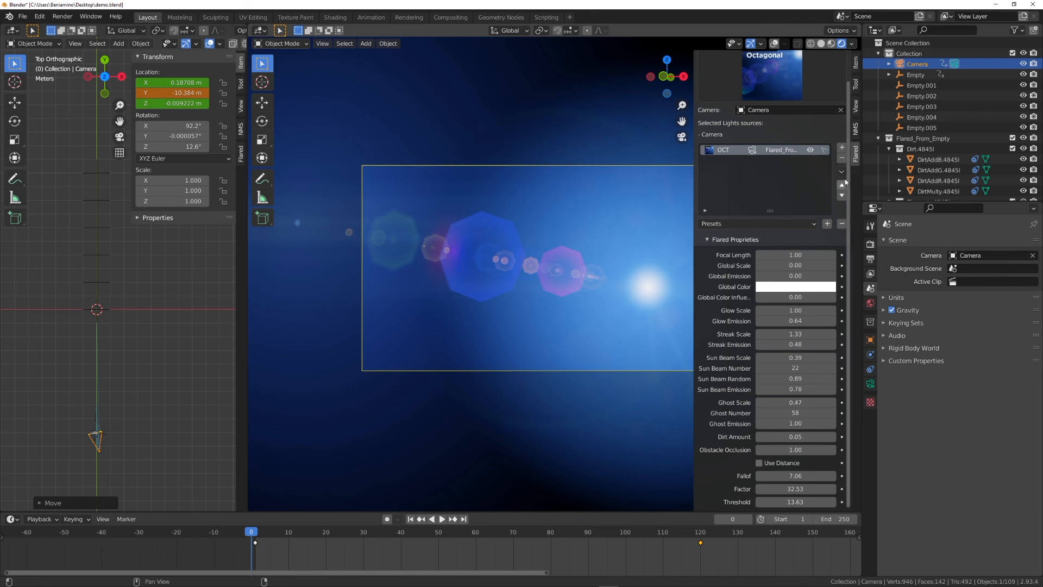
Preview the flare with the Cycles render engine and switch the engine back to Eevee.
left_click(870, 244)
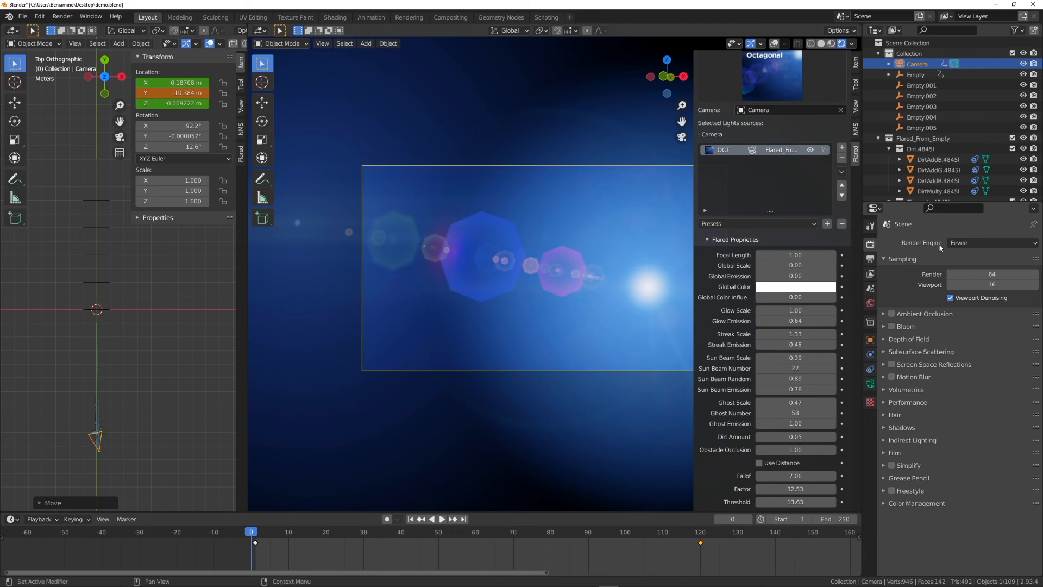
left_click(962, 244)
left_click(972, 278)
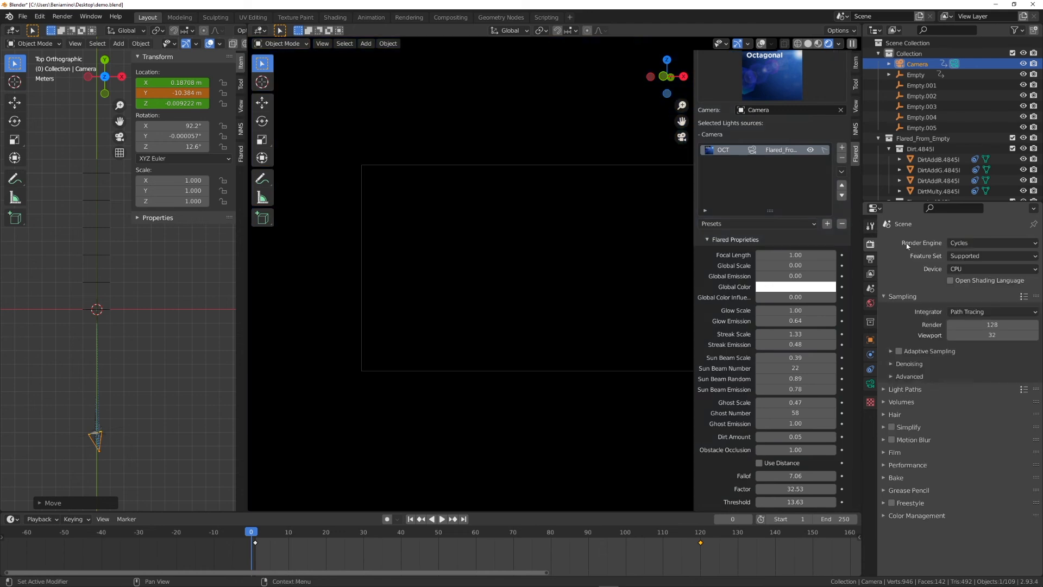
left_click(843, 172)
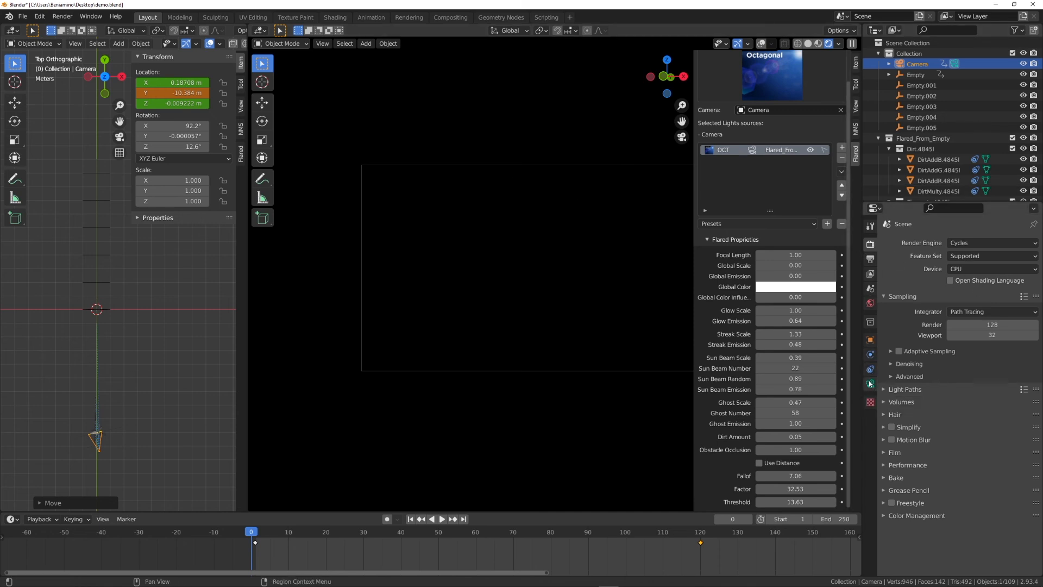
left_click(965, 244)
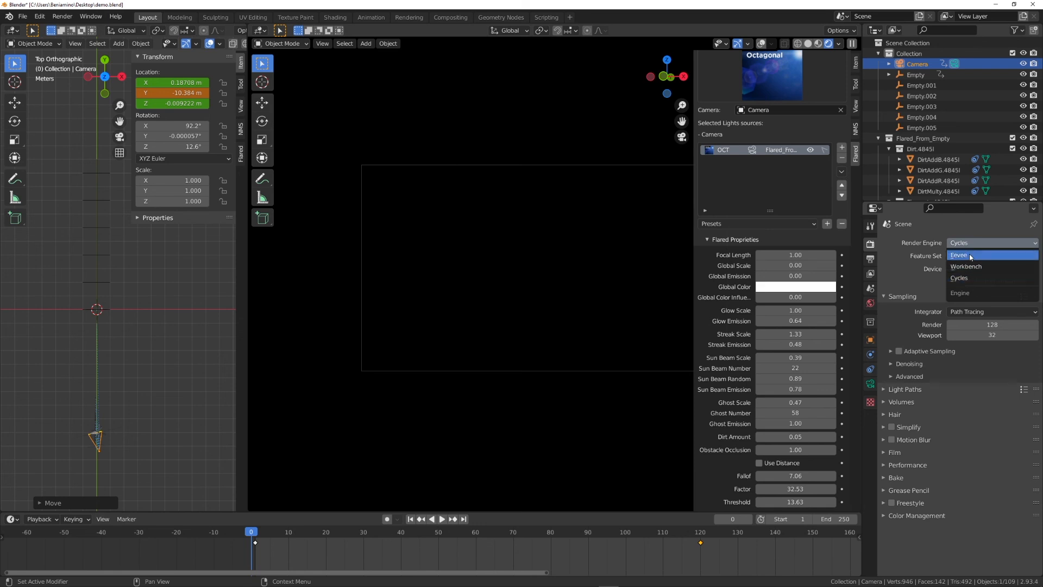
left_click(960, 255)
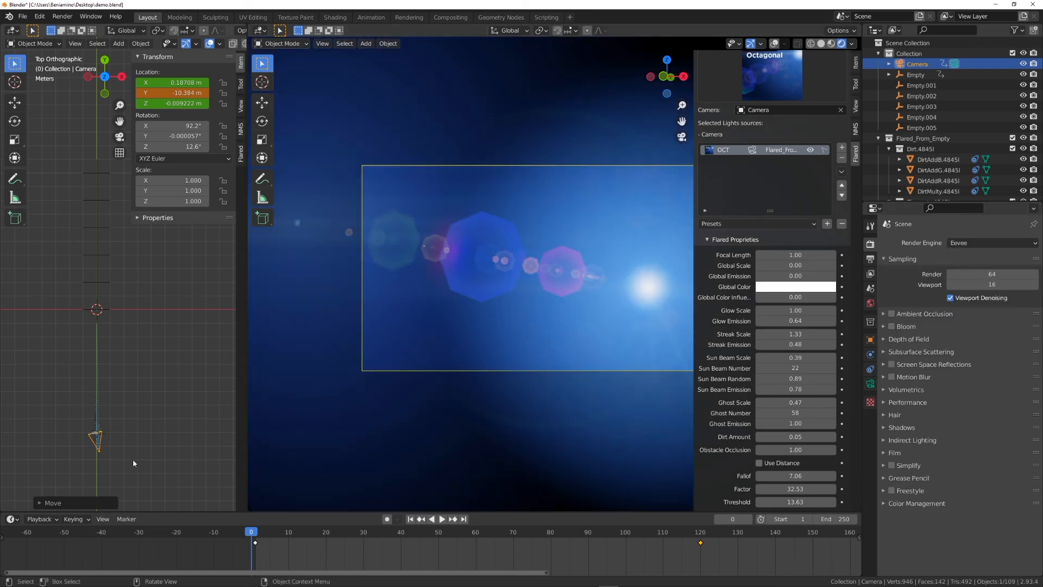
Move the camera along Y toward the empty at the origin, to about -0.56 m.
key("g")
key("y")
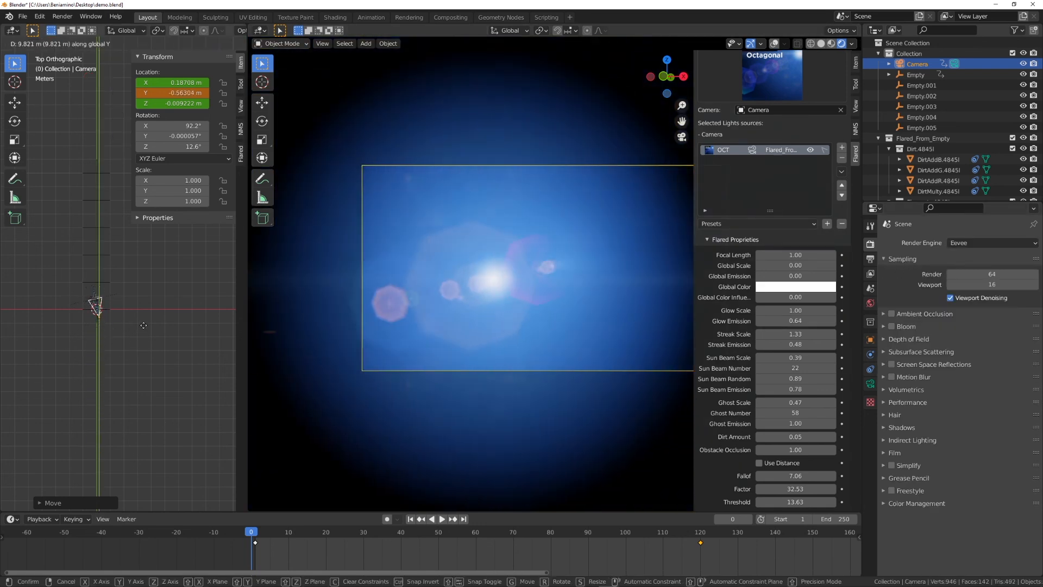